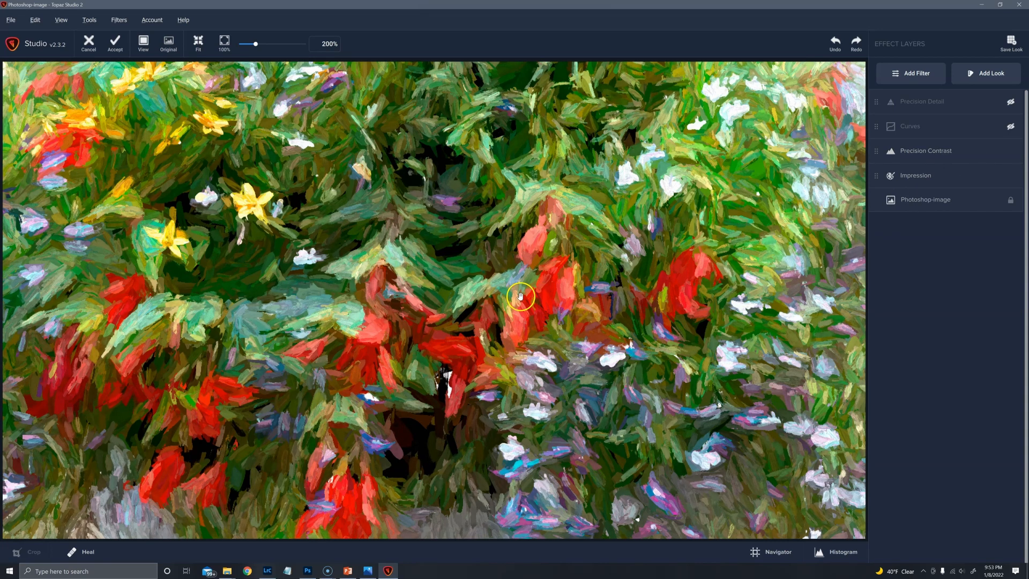
Step: In the Precision Contrast layer, set High contrast to -0.18 and Micro contrast to 0.33
{"action": "left_click", "coordinate": [957, 157]}
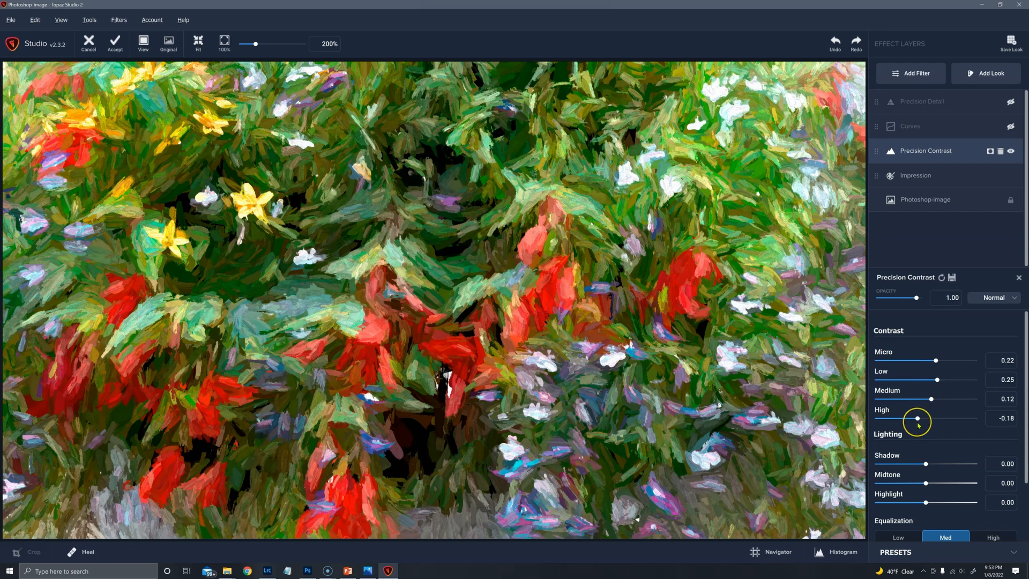
{"action": "left_click_drag", "start_coordinate": [918, 419], "coordinate": [920, 419]}
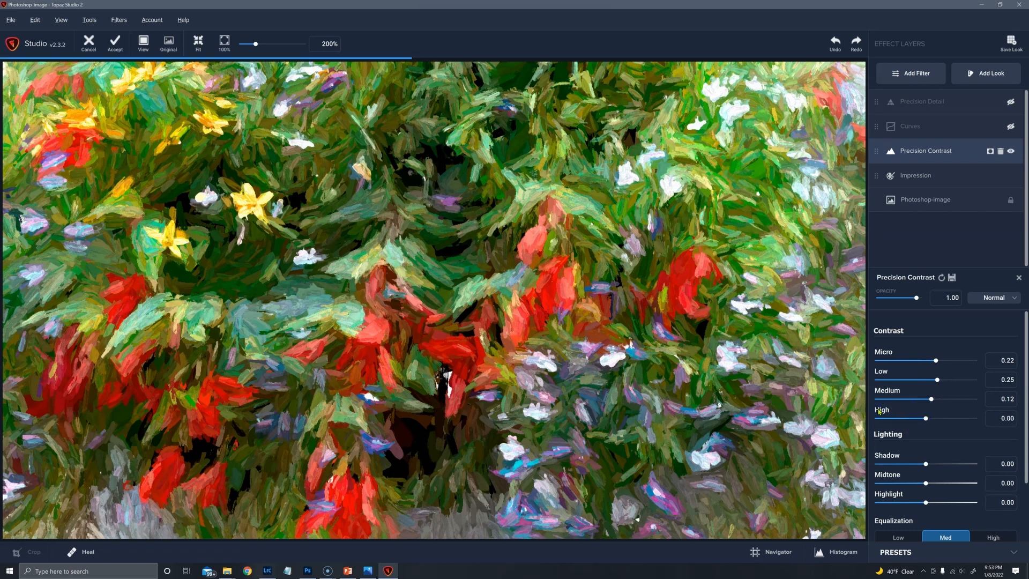
{"action": "left_click", "coordinate": [918, 418]}
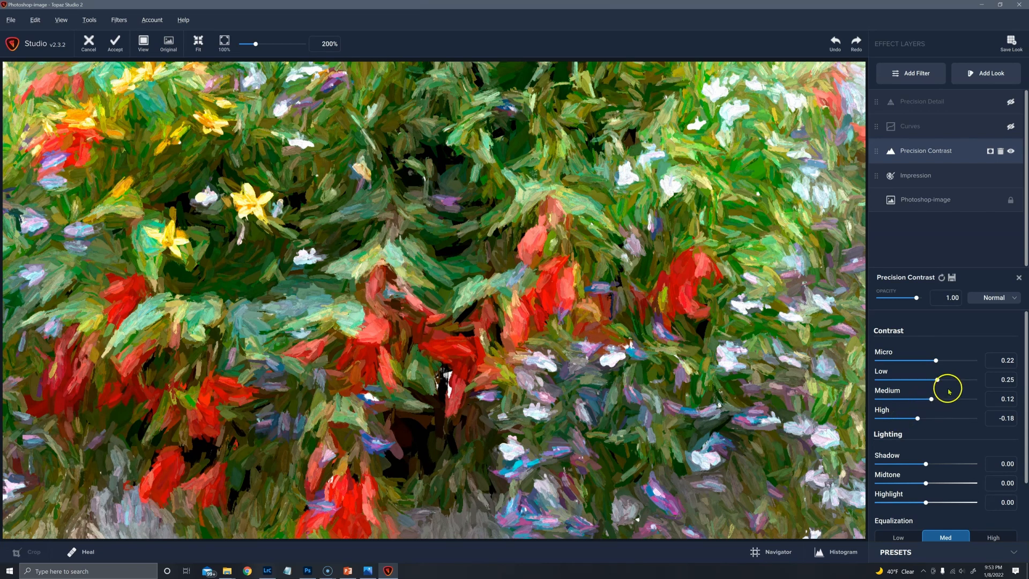
{"action": "left_click", "coordinate": [949, 362]}
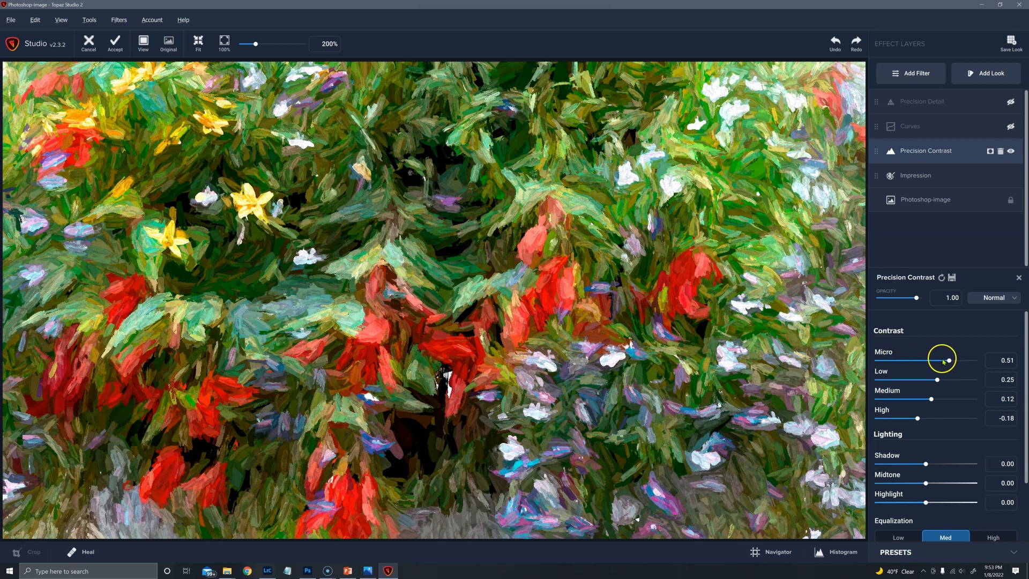
{"action": "left_click", "coordinate": [941, 361]}
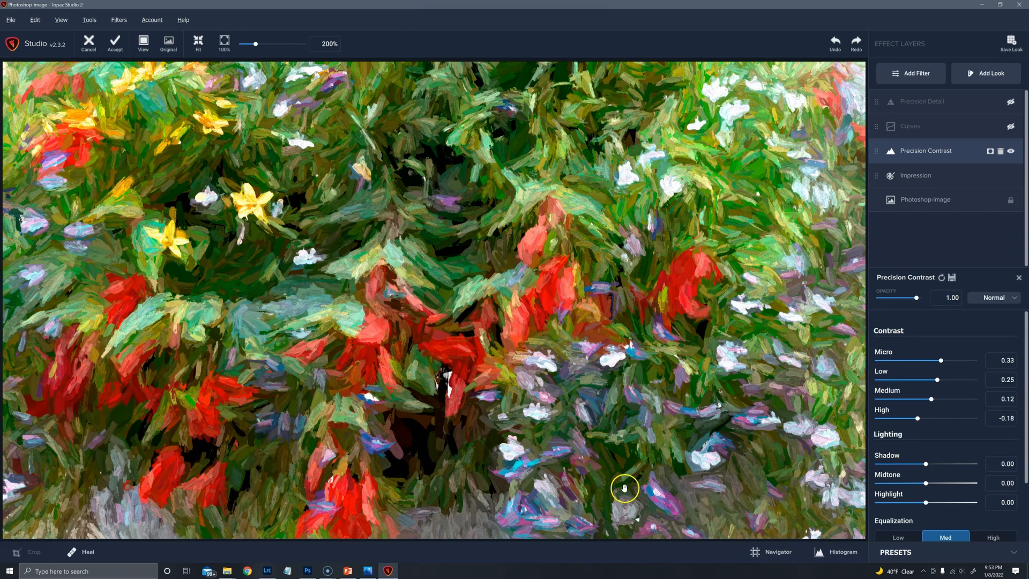
Step: Compare the painting with and without the Precision Contrast effect
{"action": "left_click", "coordinate": [1011, 153]}
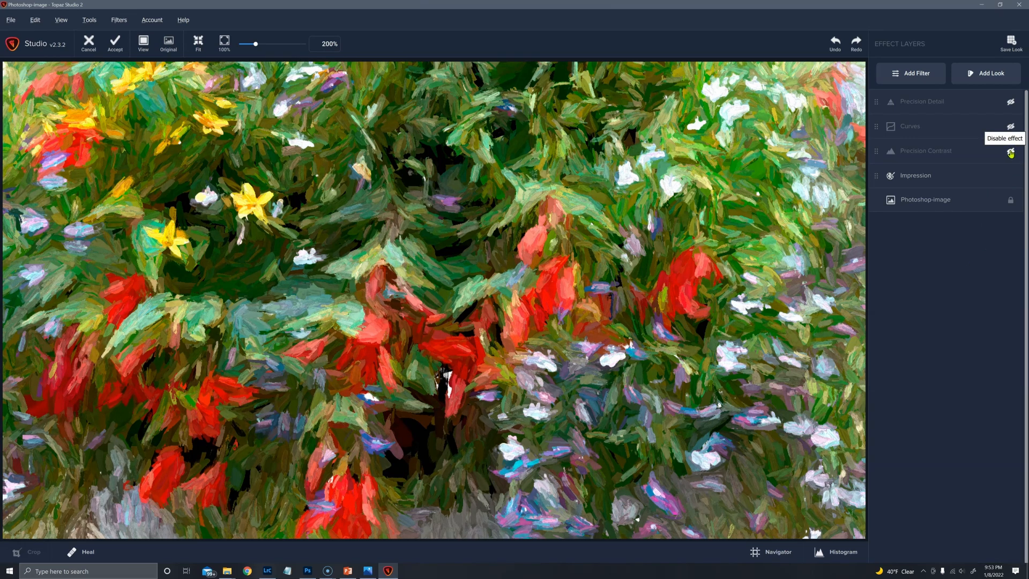
{"action": "left_click", "coordinate": [1010, 152]}
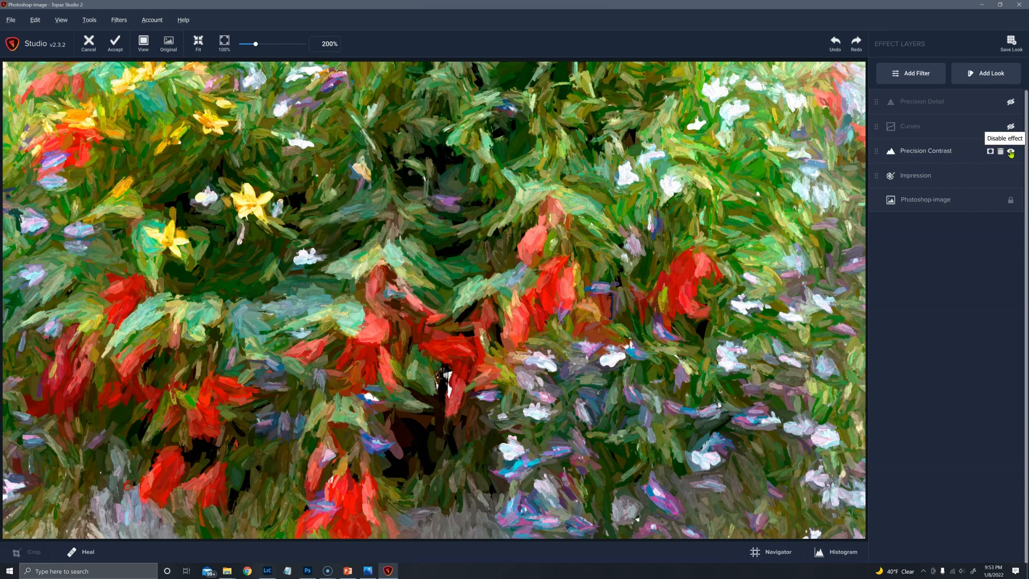
{"action": "left_click", "coordinate": [1010, 152]}
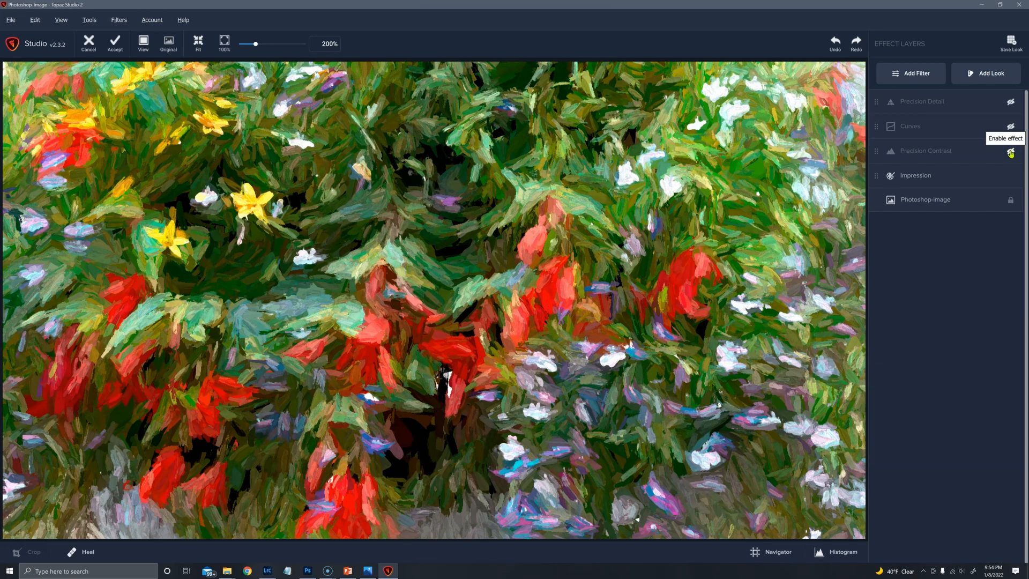
{"action": "left_click", "coordinate": [1011, 152]}
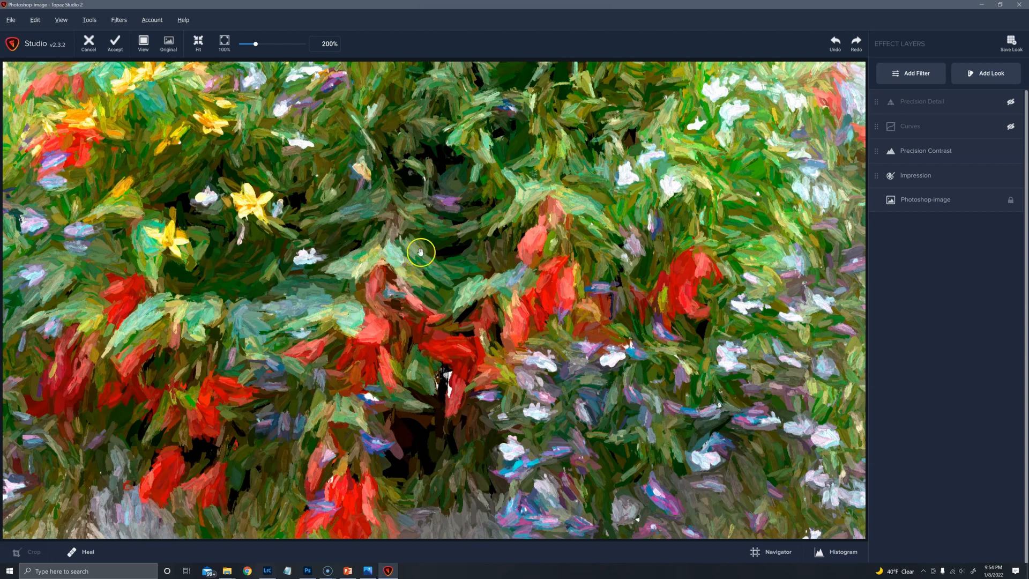
{"action": "mouse_move", "coordinate": [966, 175]}
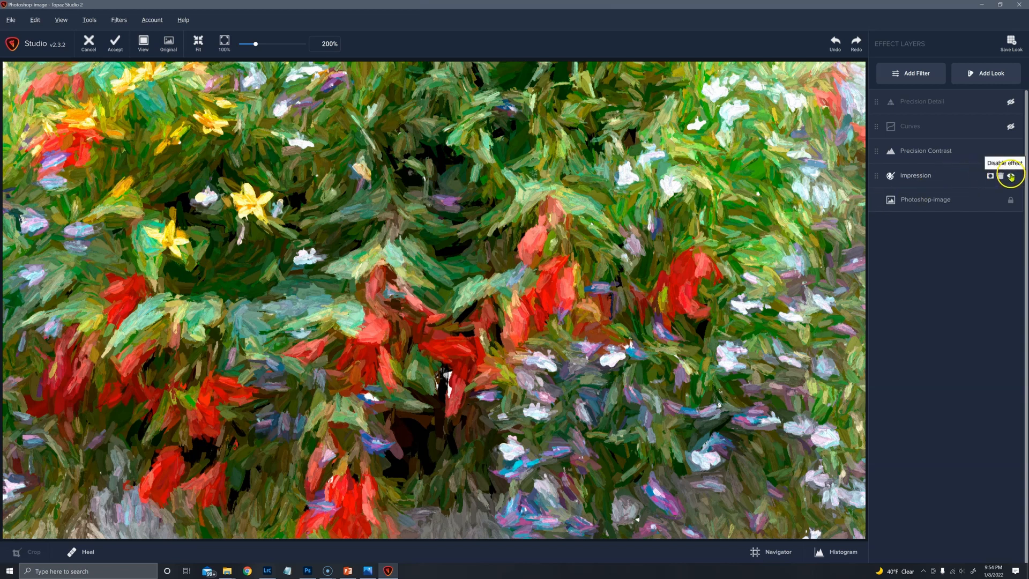
{"action": "left_click", "coordinate": [1011, 152]}
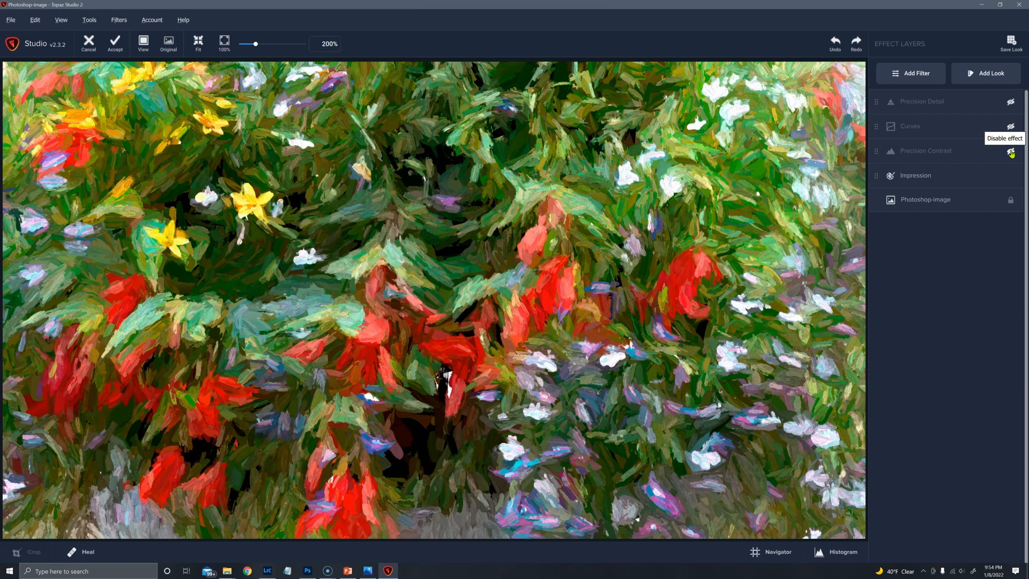
{"action": "left_click", "coordinate": [1012, 152]}
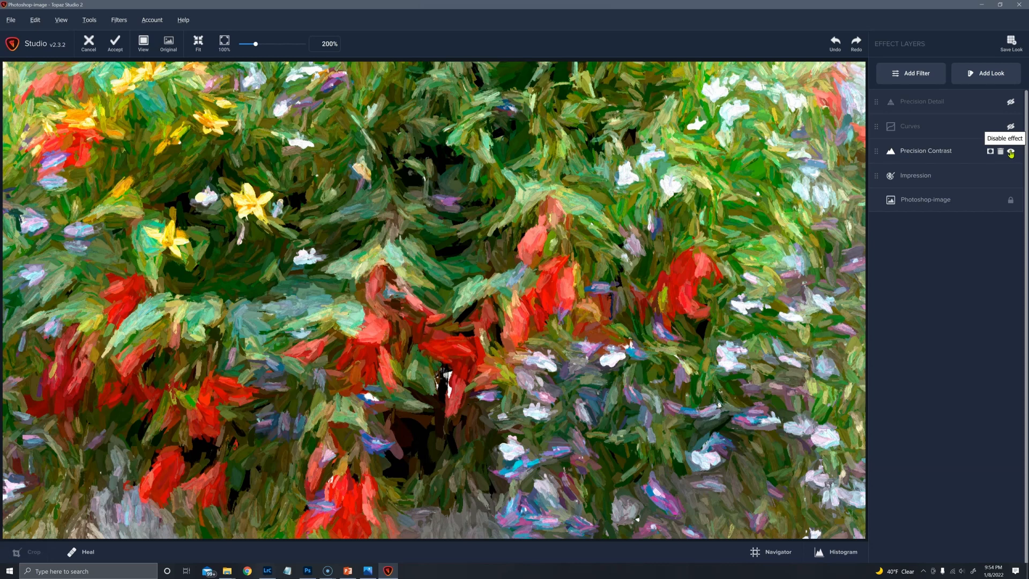
{"action": "left_click", "coordinate": [1011, 152]}
{"action": "left_click", "coordinate": [1011, 152]}
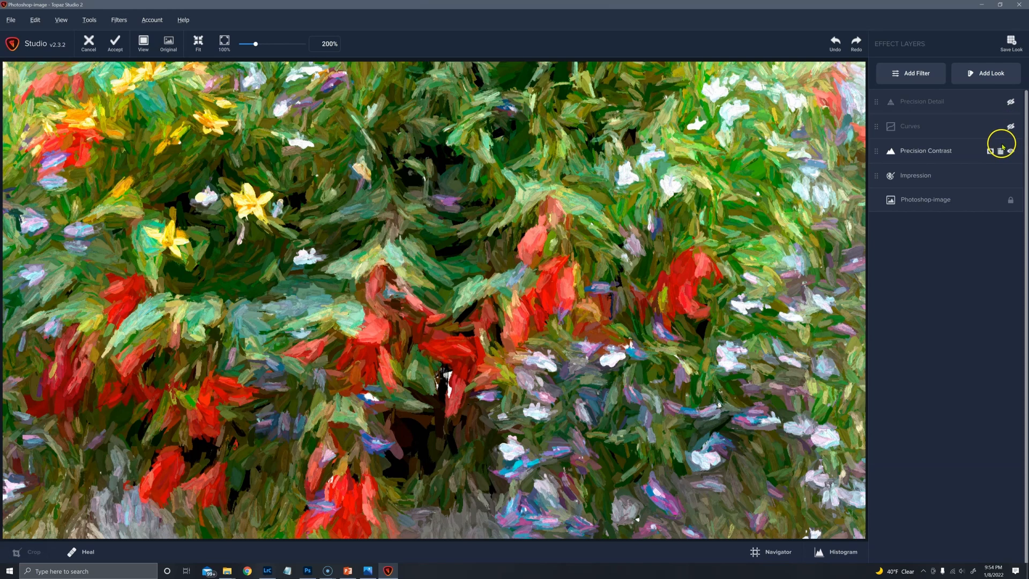
Step: Preview the Precision Detail effect without Precision Contrast, and enable both effect layers
{"action": "left_click", "coordinate": [1011, 152]}
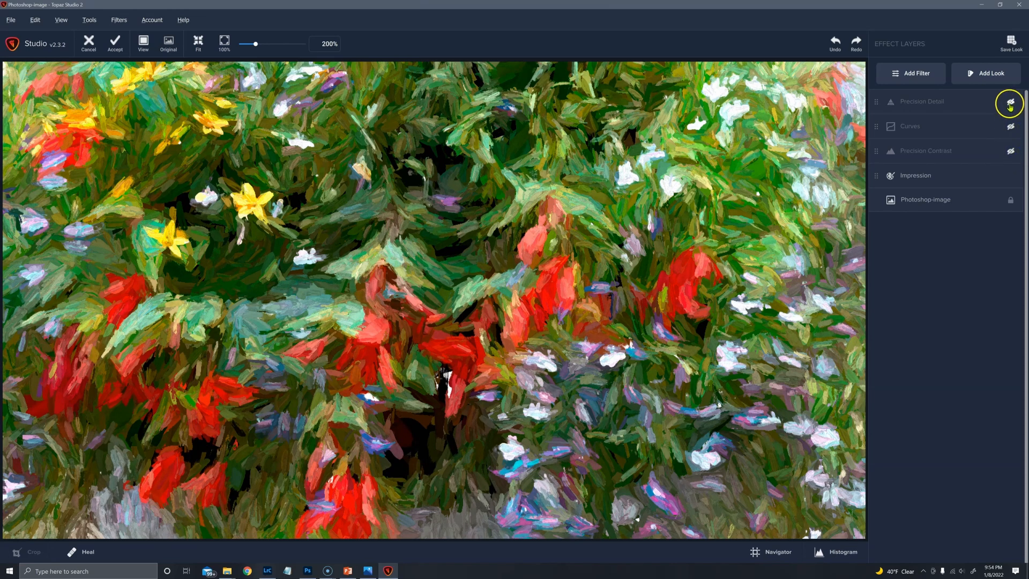
{"action": "left_click", "coordinate": [1011, 103]}
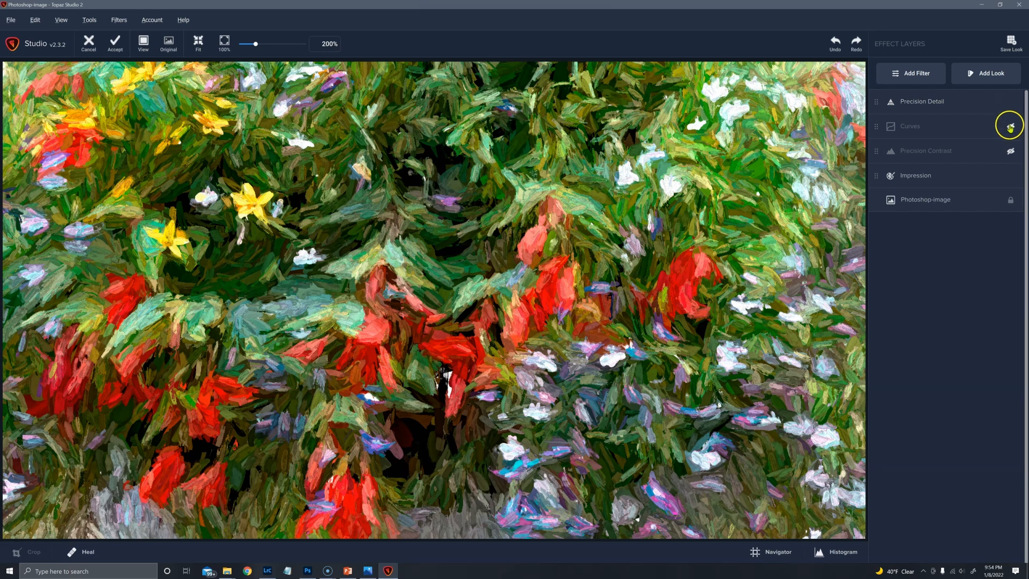
{"action": "left_click", "coordinate": [1011, 102]}
{"action": "left_click", "coordinate": [1011, 152]}
{"action": "left_click", "coordinate": [1011, 103]}
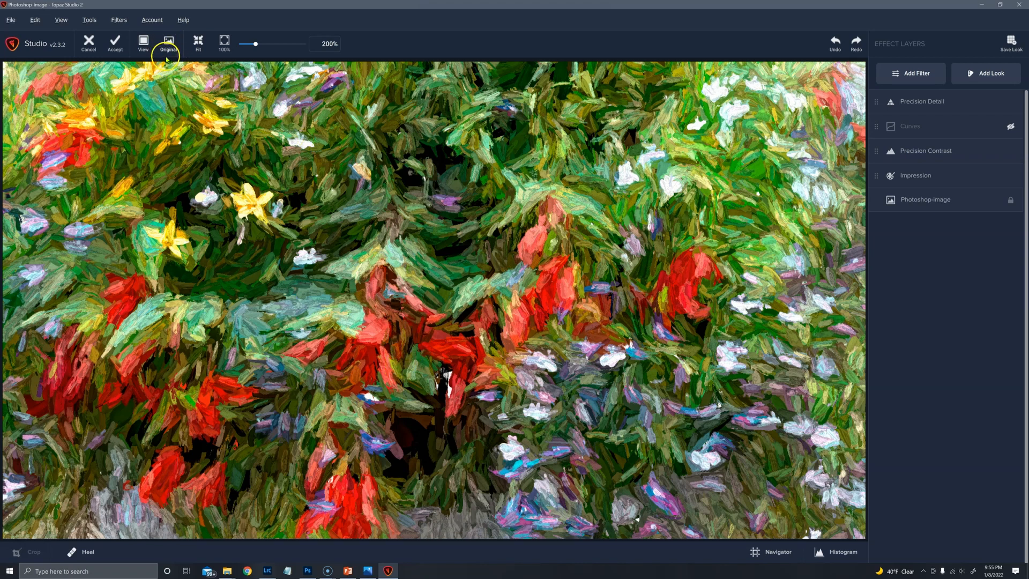
Step: Compare the painting with the original in the Split Vertical view, moving the divider up past the image's visible upper edge
{"action": "left_click", "coordinate": [70, 22]}
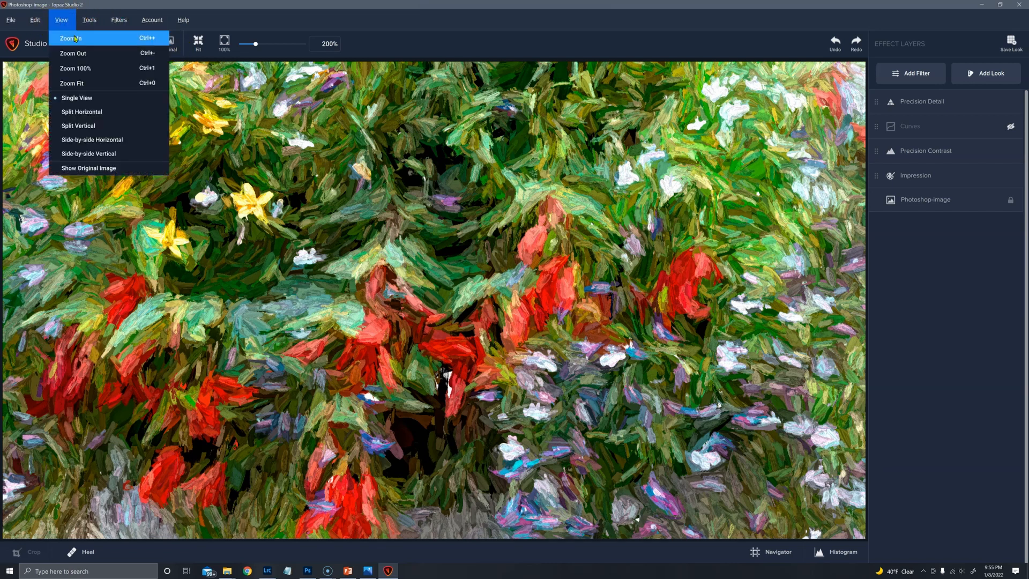
{"action": "left_click", "coordinate": [82, 112]}
{"action": "left_click_drag", "start_coordinate": [450, 338], "coordinate": [471, 59]}
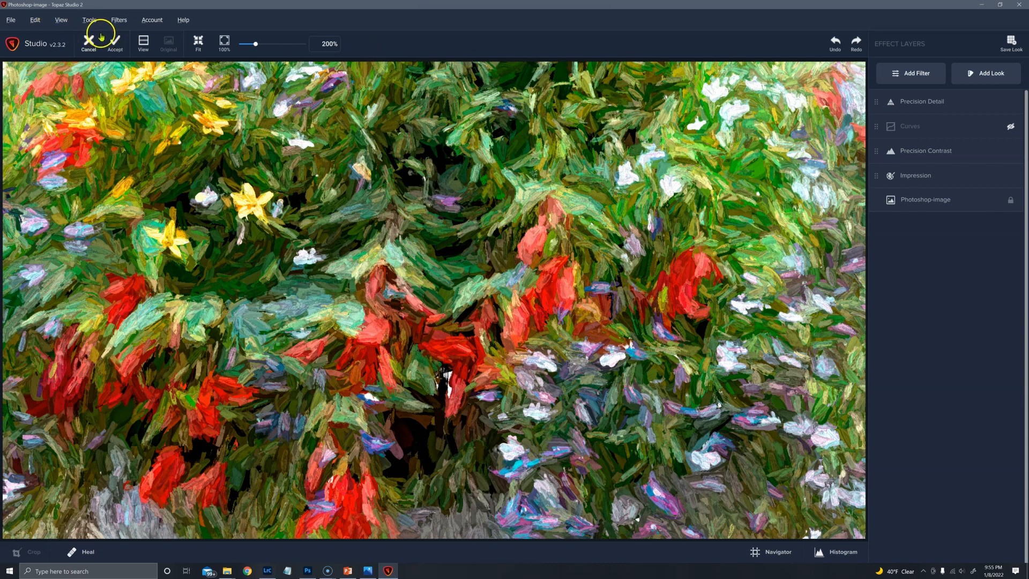
Step: Enable the Curves layer and review the settings of the Curves and Precision Detail layers
{"action": "left_click", "coordinate": [1011, 128]}
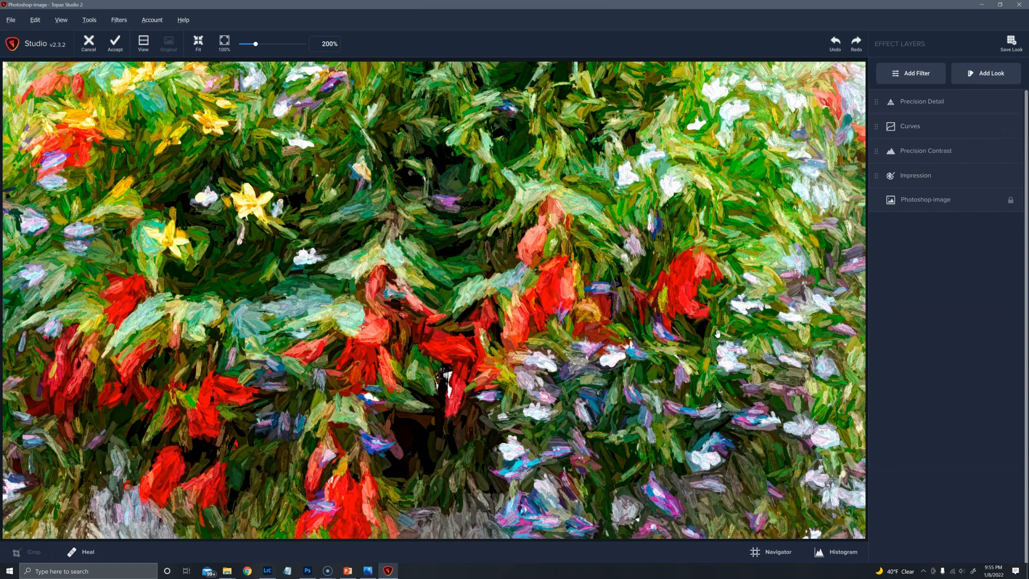
{"action": "left_click", "coordinate": [928, 126]}
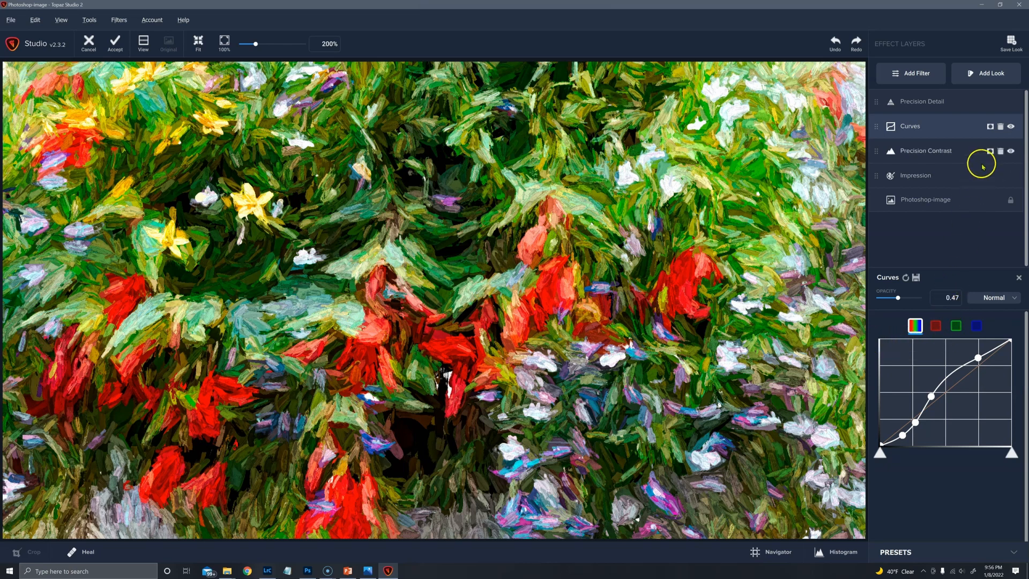
{"action": "left_click", "coordinate": [953, 110]}
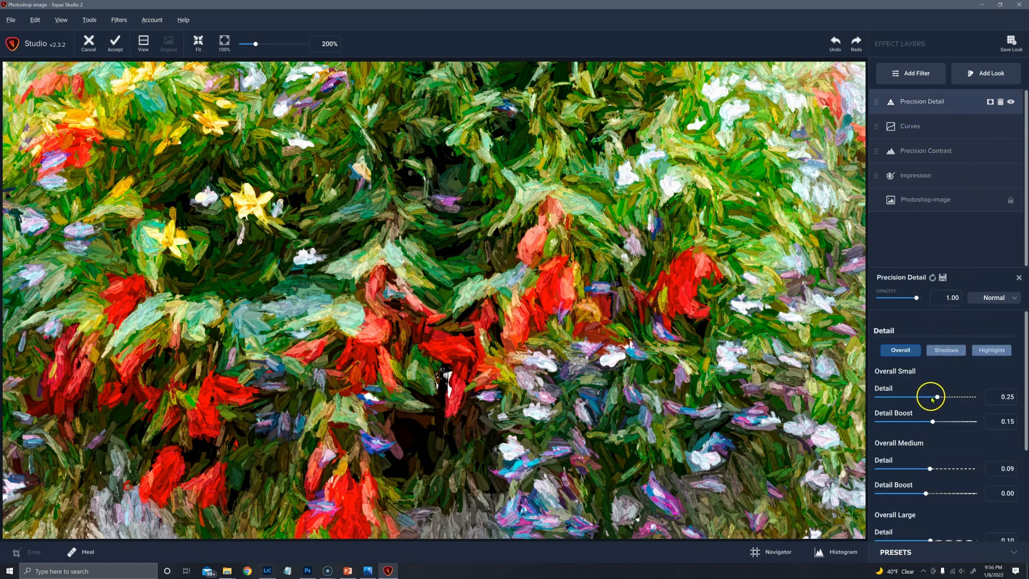
{"action": "left_click_drag", "start_coordinate": [932, 399], "coordinate": [931, 399]}
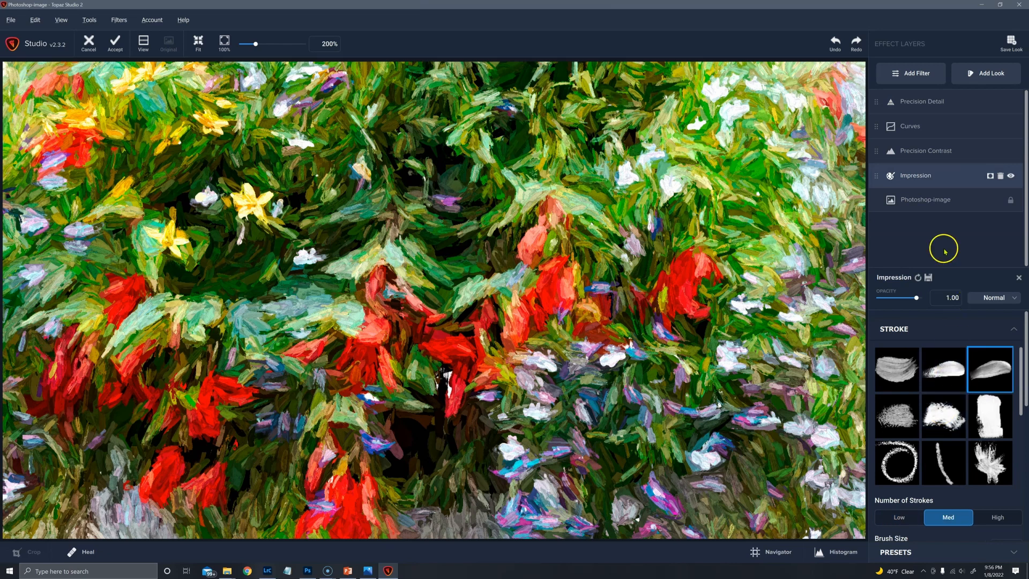
Step: Apply a texture to the Impression layer with a Texture Strength of 0.31
{"action": "left_click", "coordinate": [942, 151]}
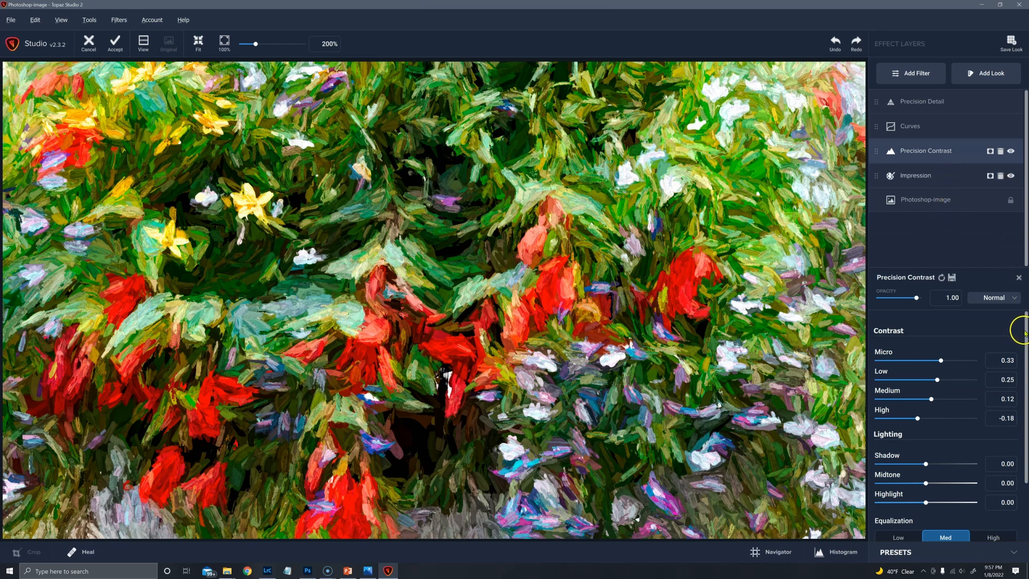
{"action": "left_click_drag", "start_coordinate": [1027, 332], "coordinate": [1007, 498]}
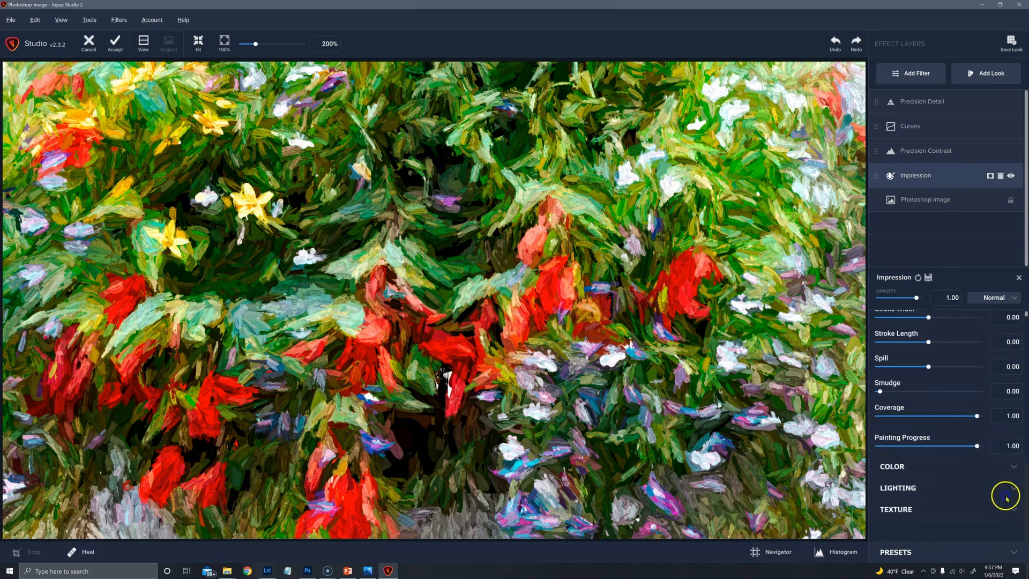
{"action": "left_click", "coordinate": [1013, 510]}
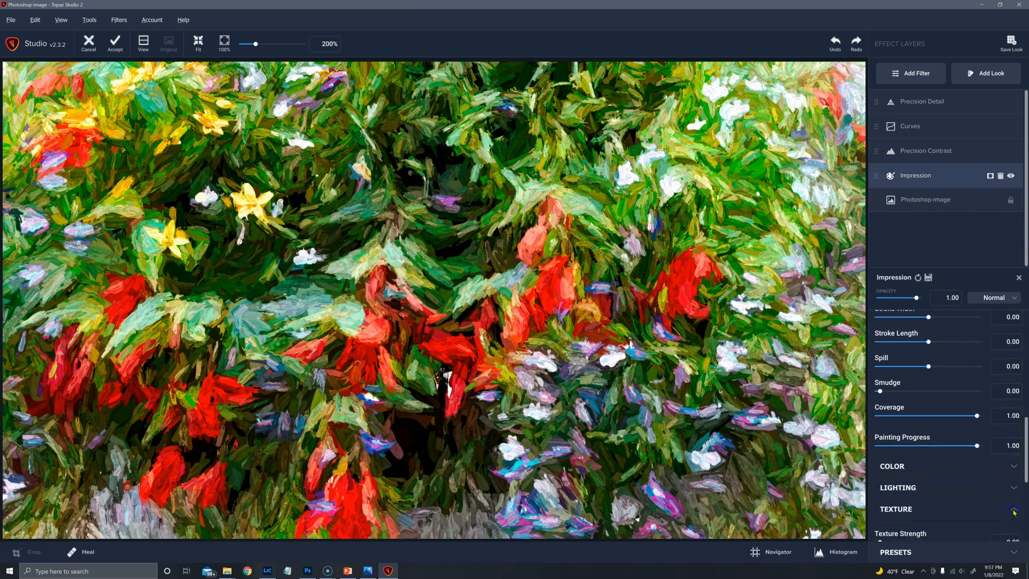
{"action": "left_click_drag", "start_coordinate": [1027, 472], "coordinate": [1018, 524]}
{"action": "left_click", "coordinate": [896, 489]}
{"action": "left_click_drag", "start_coordinate": [880, 343], "coordinate": [910, 343]}
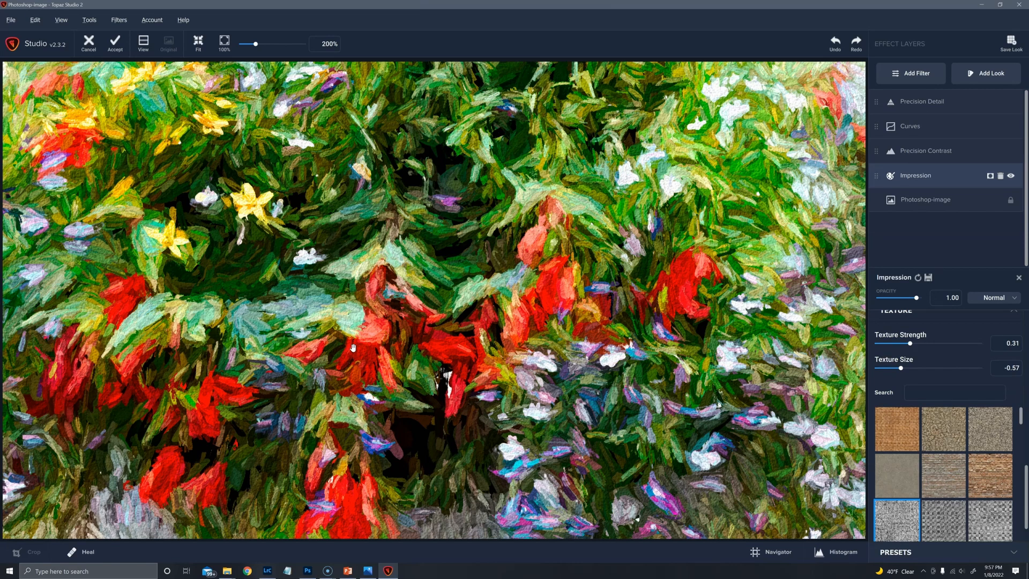
Step: Return to Single View and examine the textured painting as a whole and up close
{"action": "scroll", "coordinate": [353, 347], "scroll_direction": "down", "scroll_amount": 3}
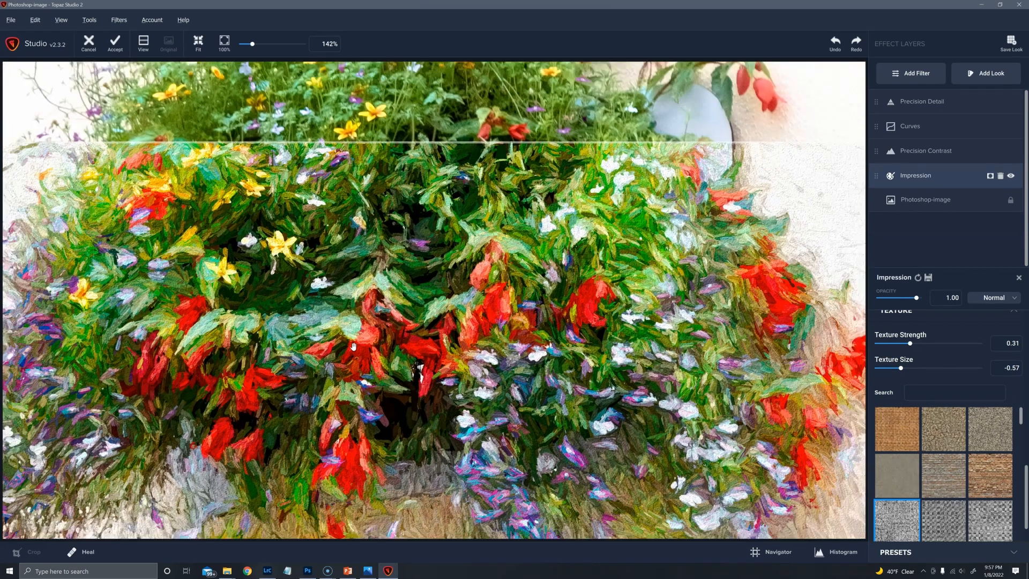
{"action": "scroll", "coordinate": [353, 348], "scroll_direction": "down", "scroll_amount": 1}
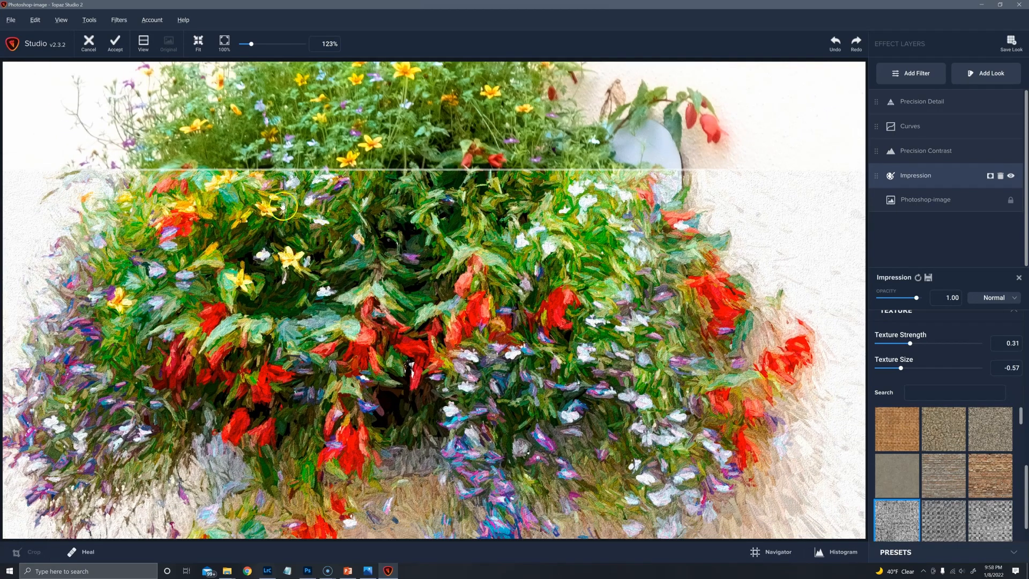
{"action": "left_click", "coordinate": [142, 40]}
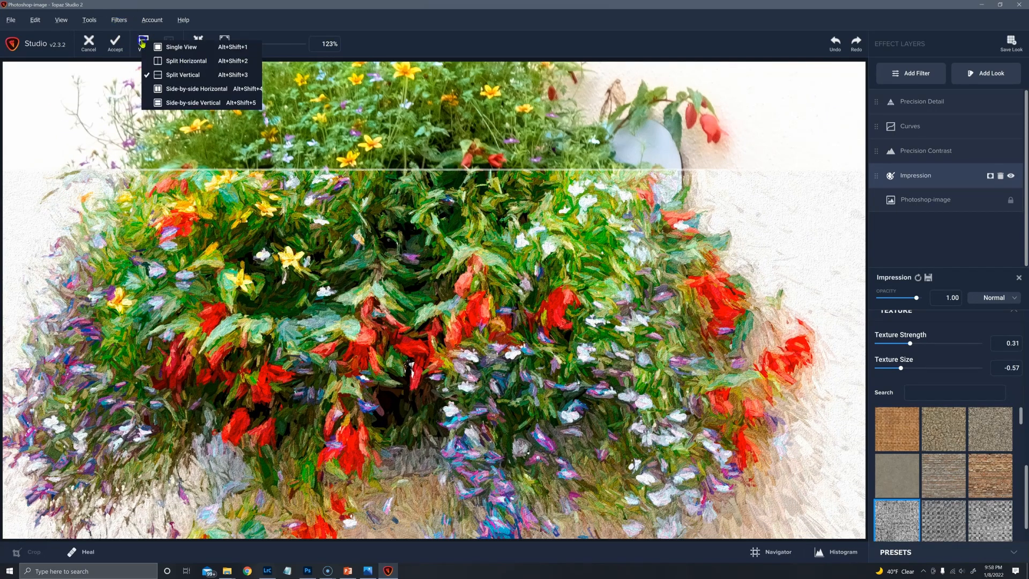
{"action": "left_click", "coordinate": [171, 46]}
{"action": "scroll", "coordinate": [569, 405], "scroll_direction": "down", "scroll_amount": 2}
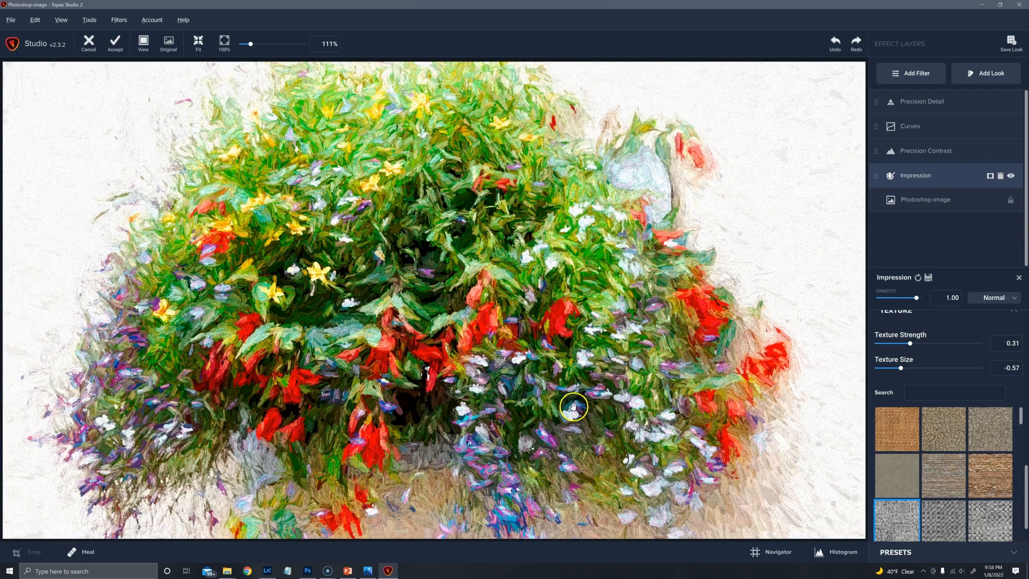
{"action": "scroll", "coordinate": [571, 406], "scroll_direction": "down", "scroll_amount": 1}
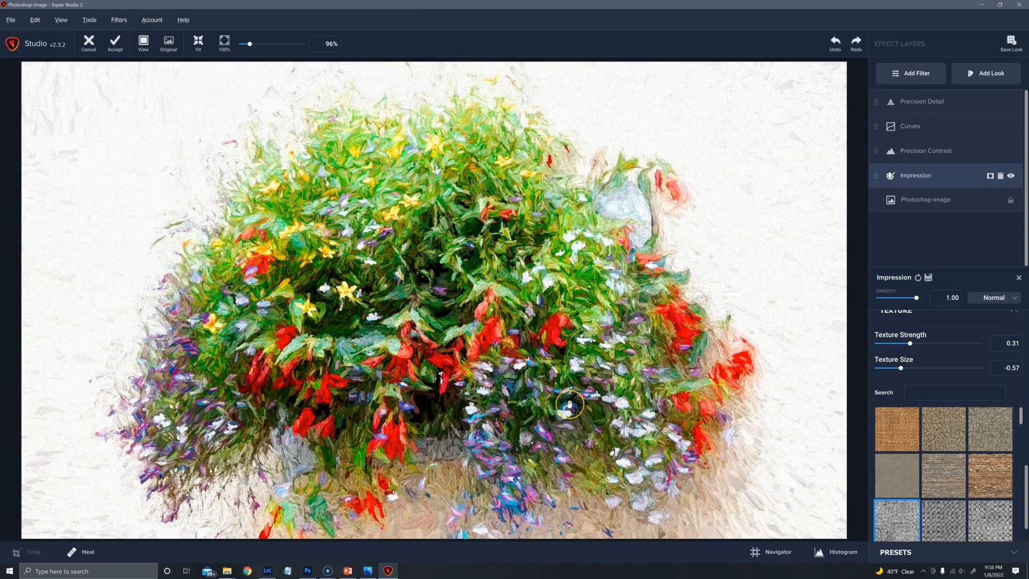
{"action": "scroll", "coordinate": [570, 404], "scroll_direction": "up", "scroll_amount": 2}
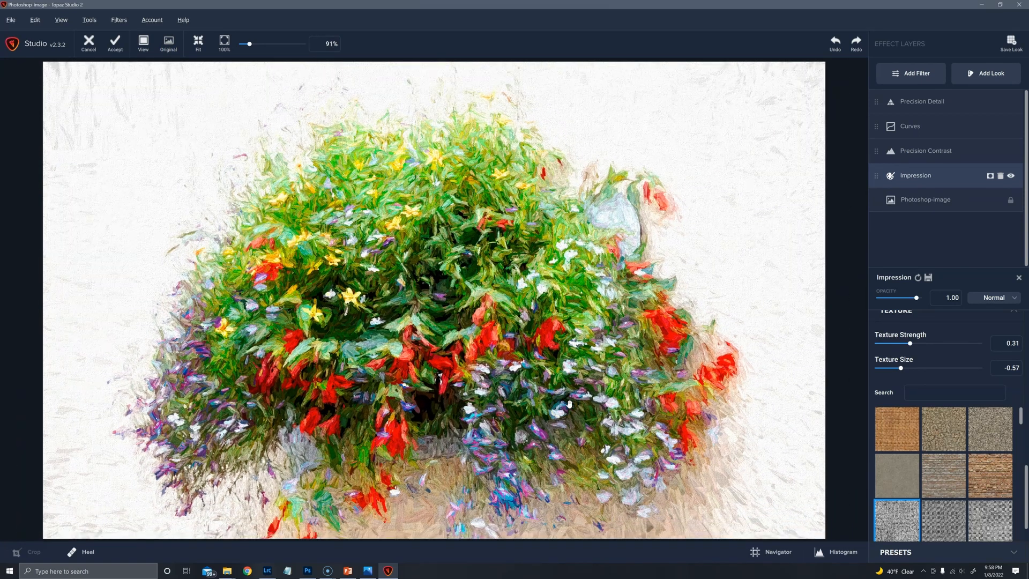
{"action": "scroll", "coordinate": [569, 404], "scroll_direction": "up", "scroll_amount": 5}
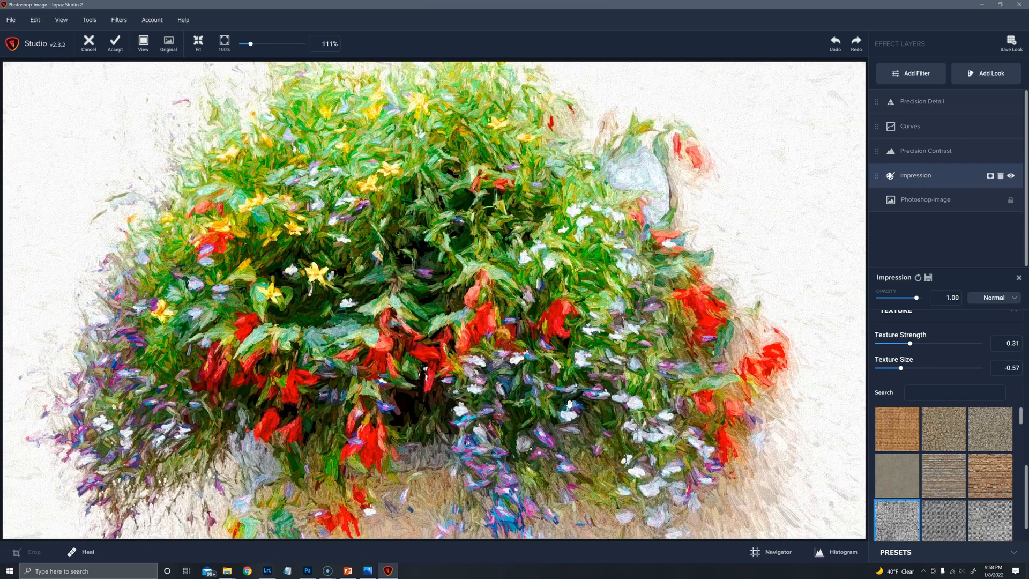
{"action": "scroll", "coordinate": [569, 404], "scroll_direction": "up", "scroll_amount": 2}
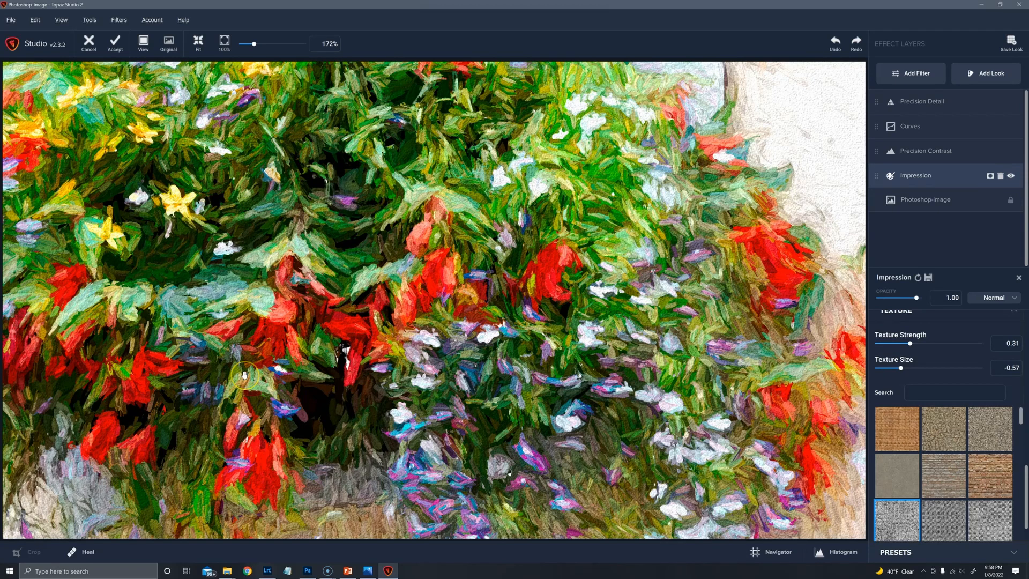
Step: Select the grey woven texture for the Impression layer, set Texture Strength to 0.13 and inspect the brush strokes up close
{"action": "left_click", "coordinate": [888, 514]}
{"action": "left_click_drag", "start_coordinate": [909, 343], "coordinate": [900, 344]}
{"action": "left_click_drag", "start_coordinate": [896, 343], "coordinate": [892, 343]}
{"action": "scroll", "coordinate": [814, 148], "scroll_direction": "up", "scroll_amount": 2}
{"action": "scroll", "coordinate": [813, 148], "scroll_direction": "up", "scroll_amount": 4}
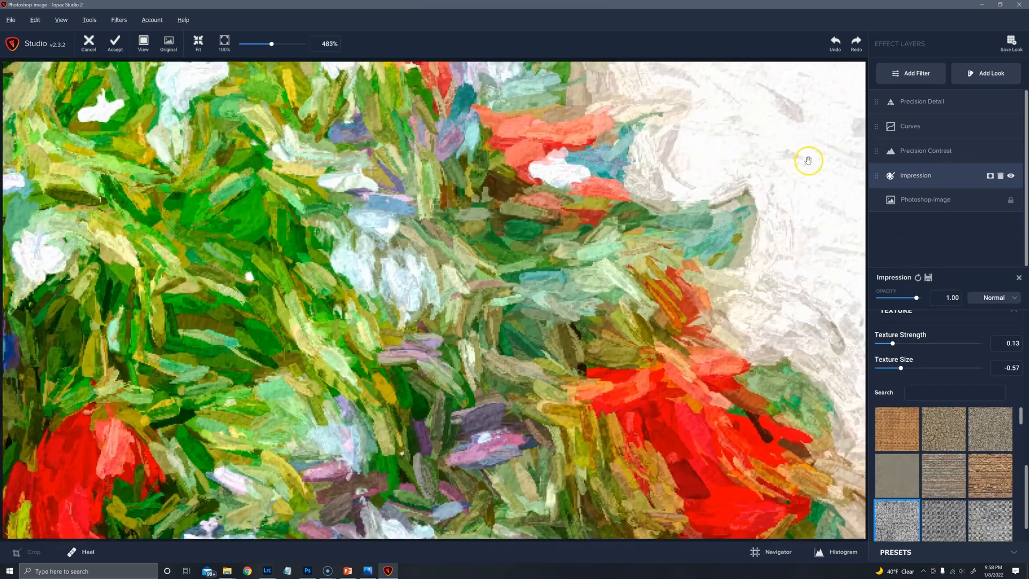
Step: Set the Impression layer's Texture Strength to 0.18, check the texture across the flowers, and accept the edits
{"action": "left_click_drag", "start_coordinate": [893, 343], "coordinate": [921, 343]}
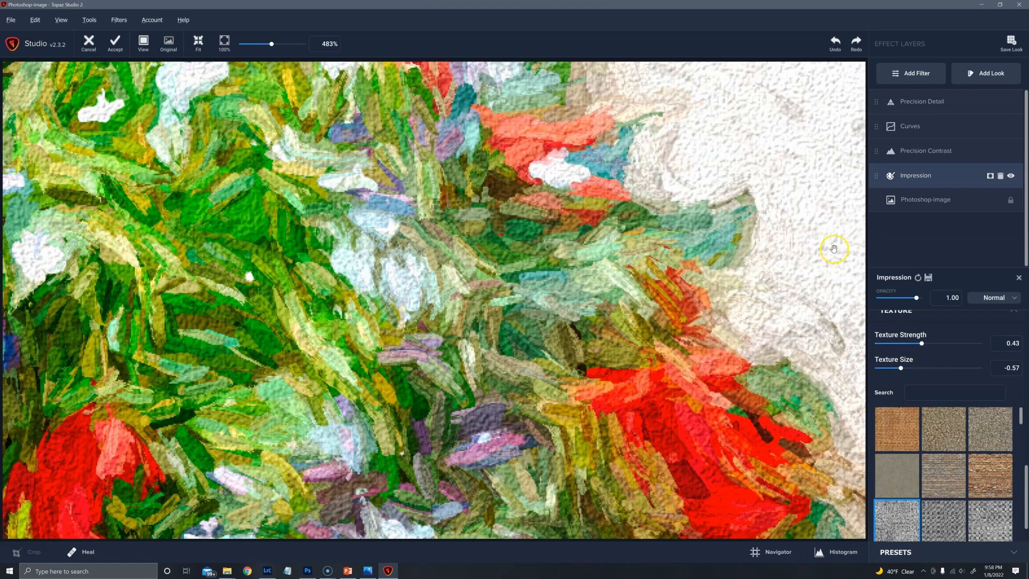
{"action": "left_click_drag", "start_coordinate": [921, 343], "coordinate": [899, 345]}
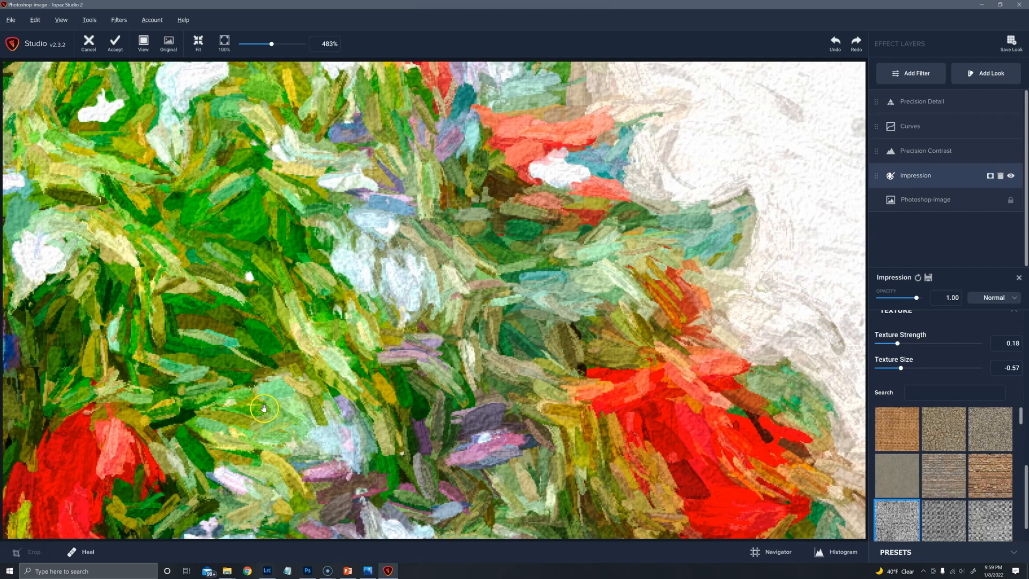
{"action": "scroll", "coordinate": [217, 445], "scroll_direction": "down", "scroll_amount": 2}
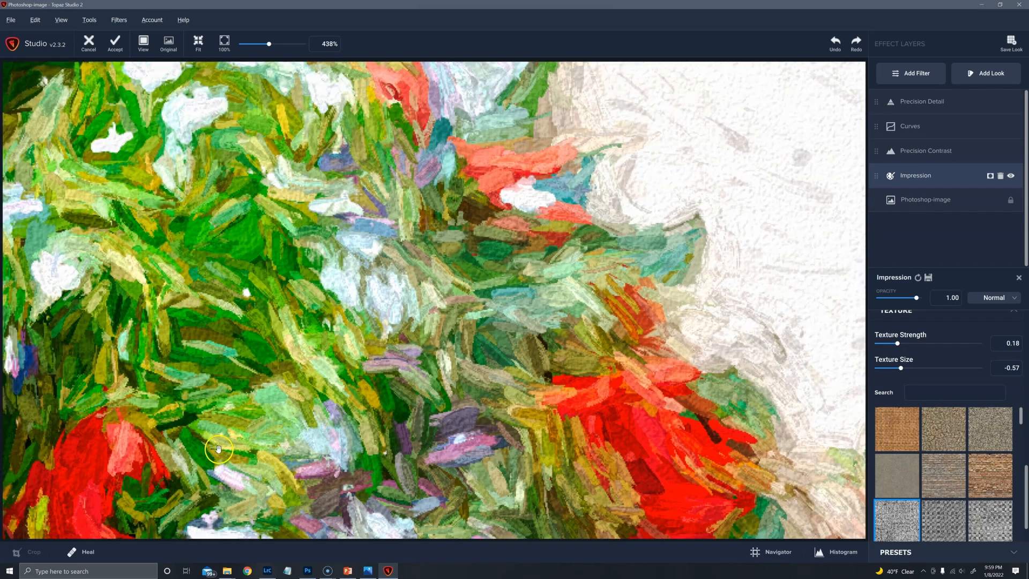
{"action": "scroll", "coordinate": [217, 445], "scroll_direction": "down", "scroll_amount": 4}
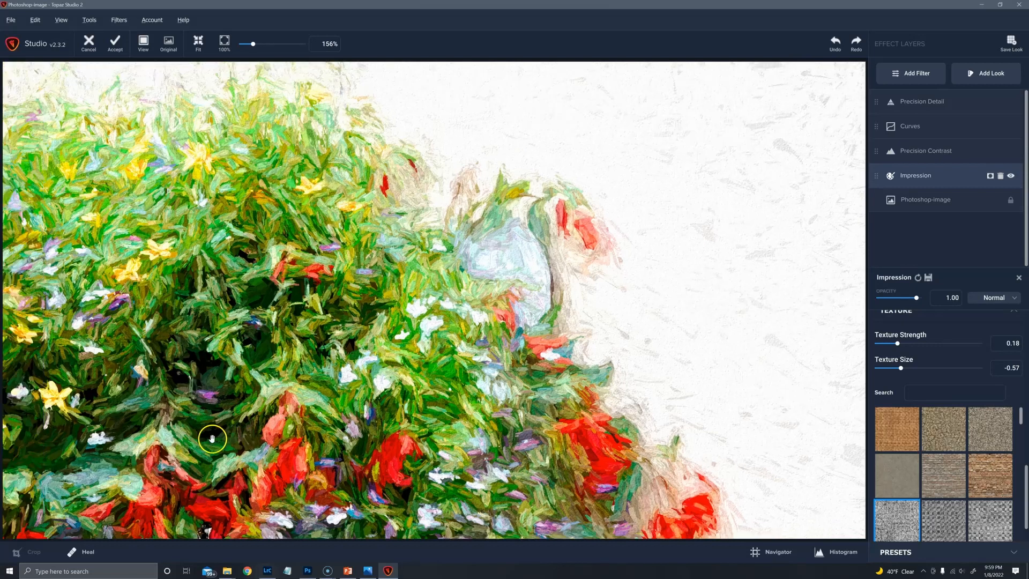
{"action": "mouse_move", "coordinate": [212, 438]}
{"action": "left_mouse_down"}
{"action": "mouse_move", "coordinate": [475, 253]}
{"action": "mouse_move", "coordinate": [417, 236]}
{"action": "left_mouse_up"}
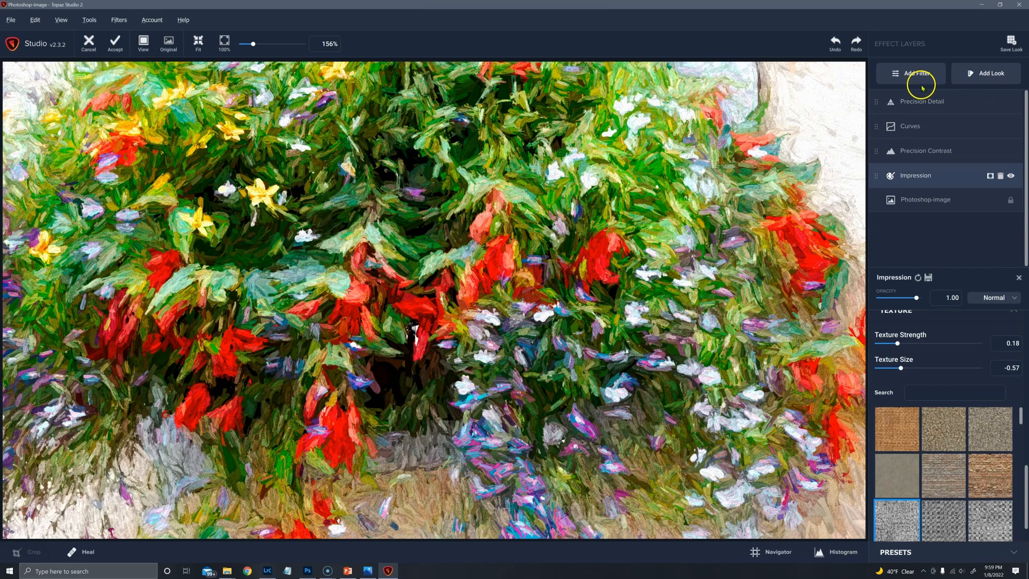
{"action": "left_click", "coordinate": [122, 47]}
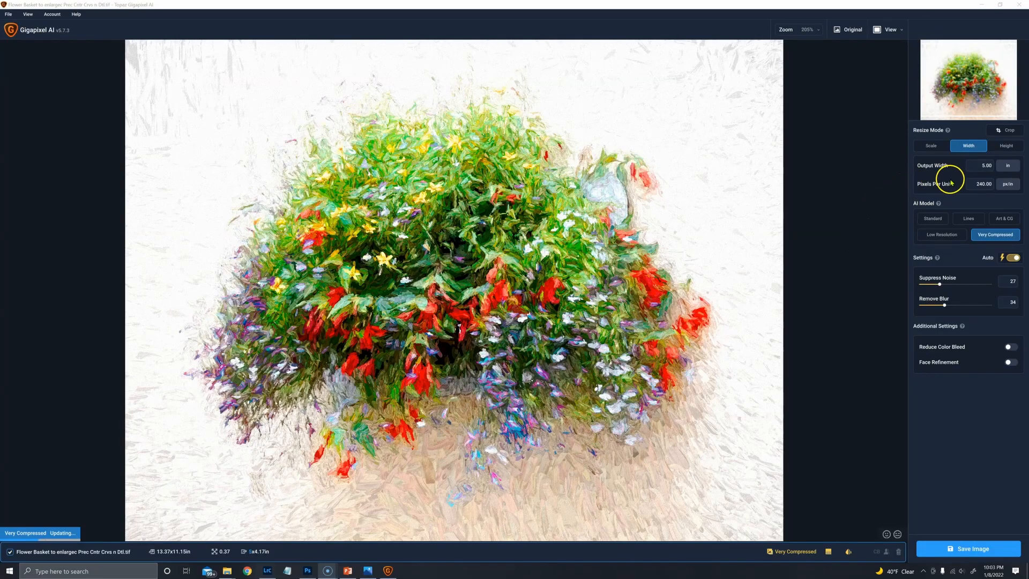
Step: In Topaz Gigapixel AI, set the flower basket image to enlarge by a 2x scale with the Art & CG model
{"action": "left_click", "coordinate": [940, 153]}
{"action": "left_click", "coordinate": [947, 166]}
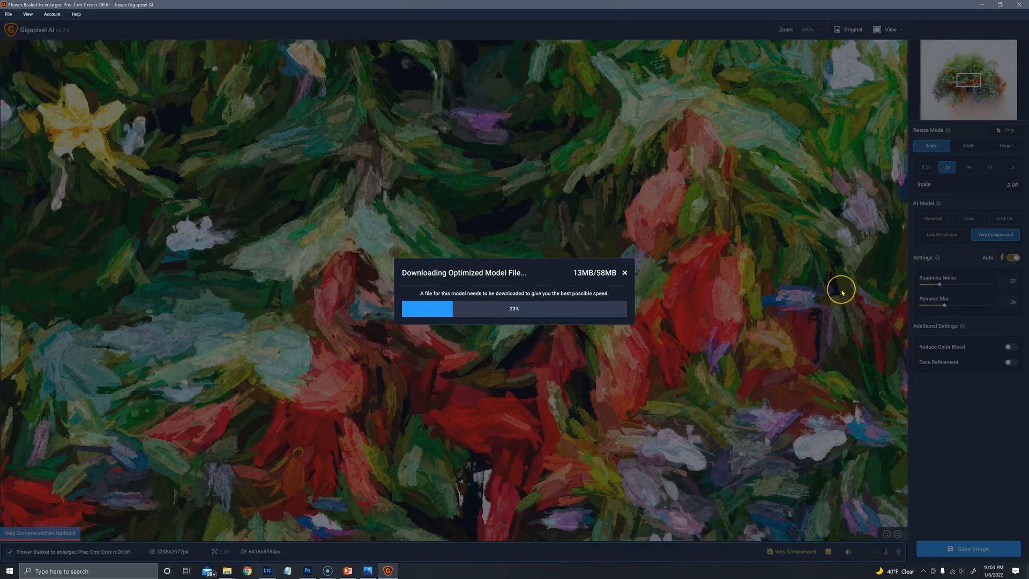
{"action": "left_click", "coordinate": [949, 239]}
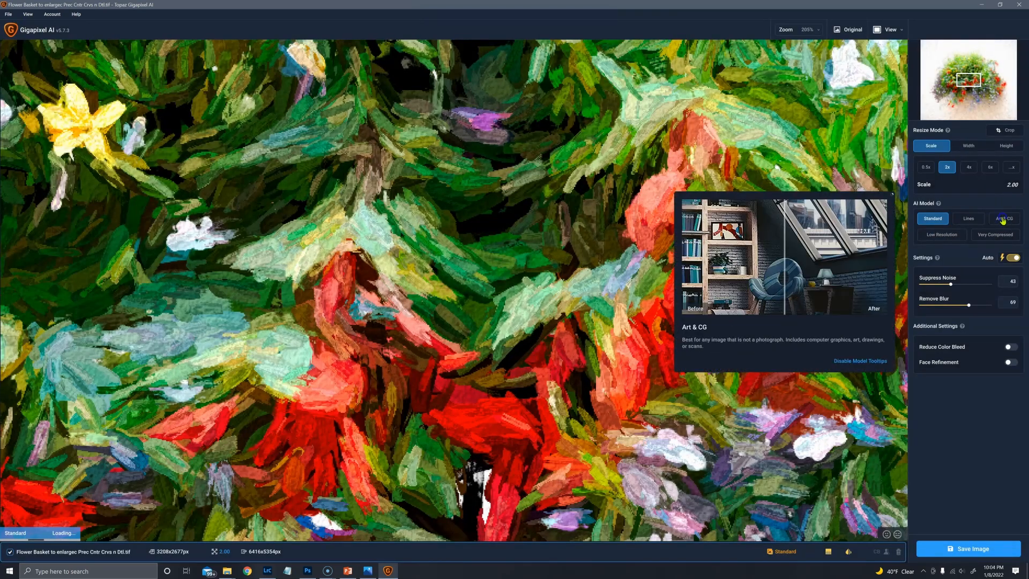
{"action": "left_click", "coordinate": [1003, 218]}
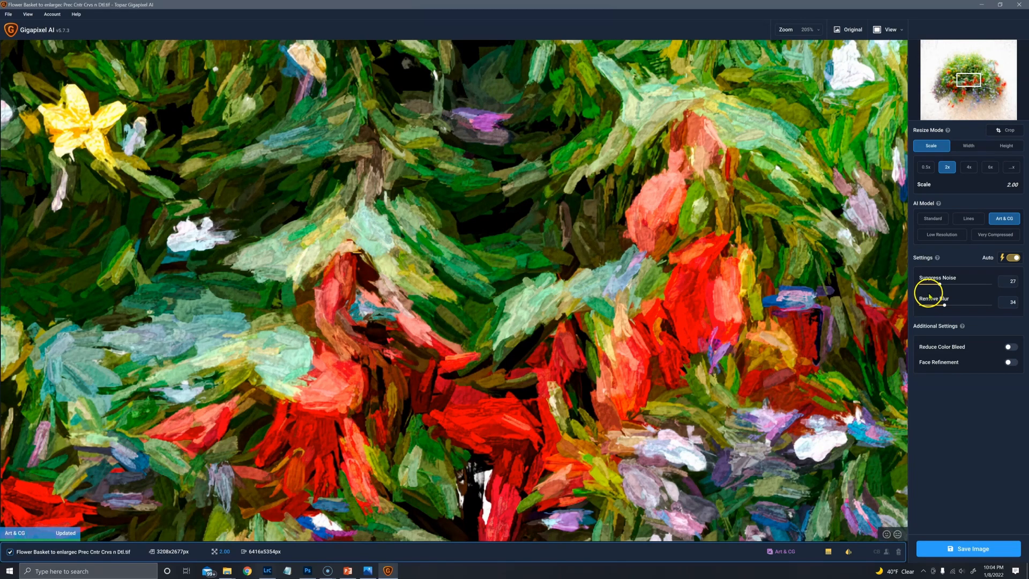
Step: Set Suppress Noise to 8 and Remove Blur to 60, and save the enlargement as an uncompressed 16-bit ProPhoto RGB TIFF in the source directory
{"action": "left_click_drag", "start_coordinate": [932, 289], "coordinate": [928, 288]}
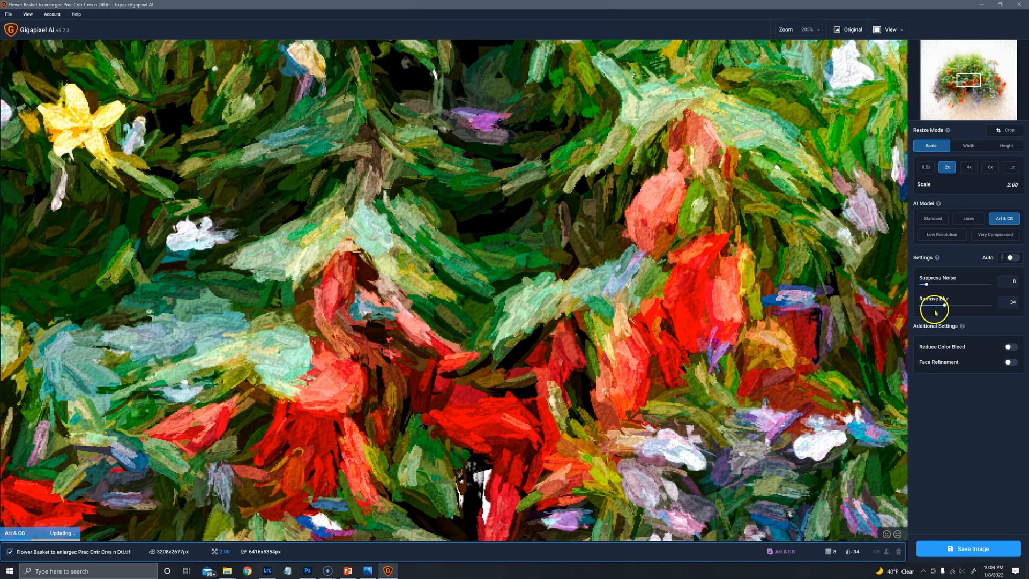
{"action": "left_click_drag", "start_coordinate": [945, 305], "coordinate": [951, 305]}
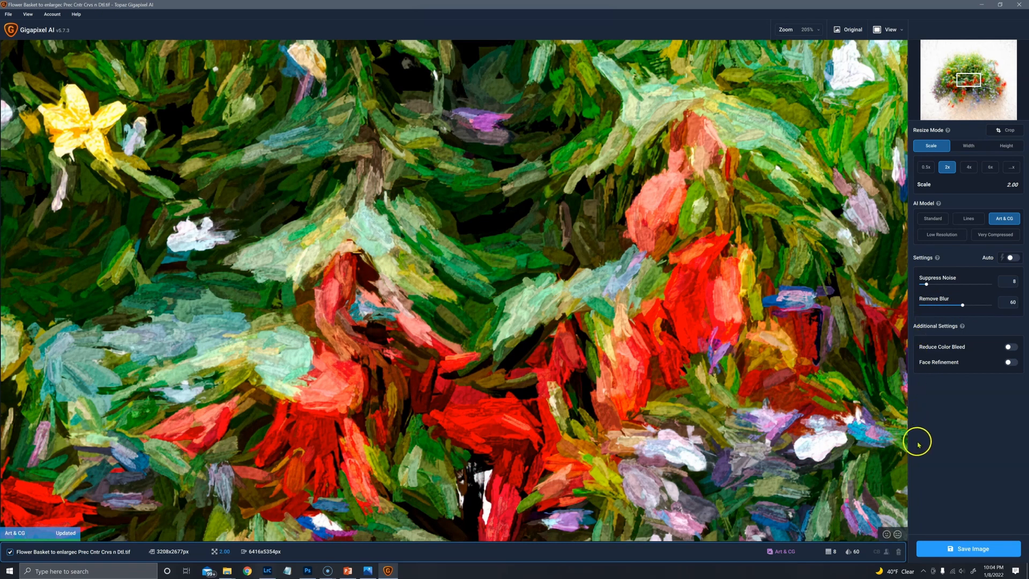
{"action": "left_click", "coordinate": [955, 550]}
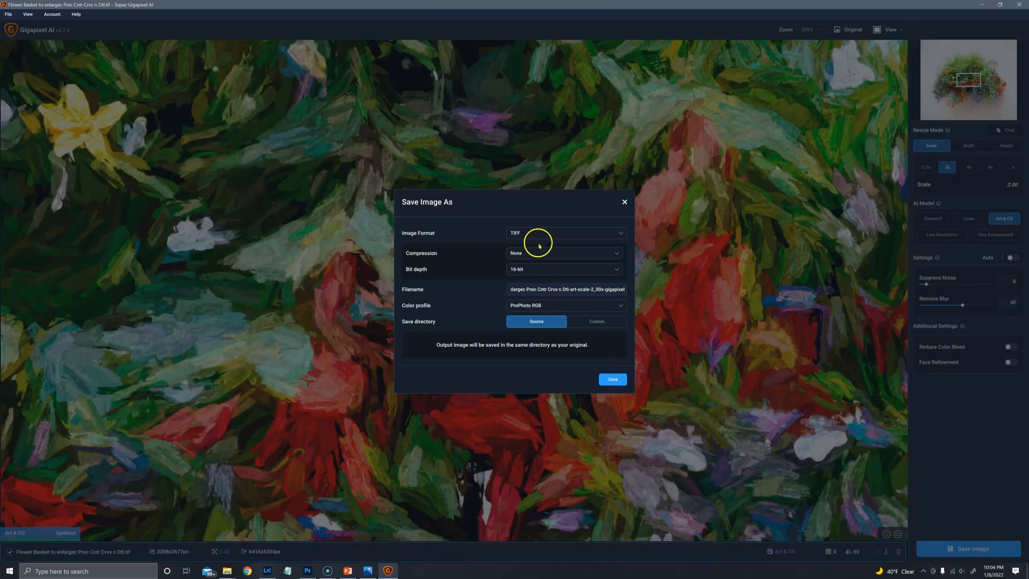
{"action": "left_click", "coordinate": [613, 379]}
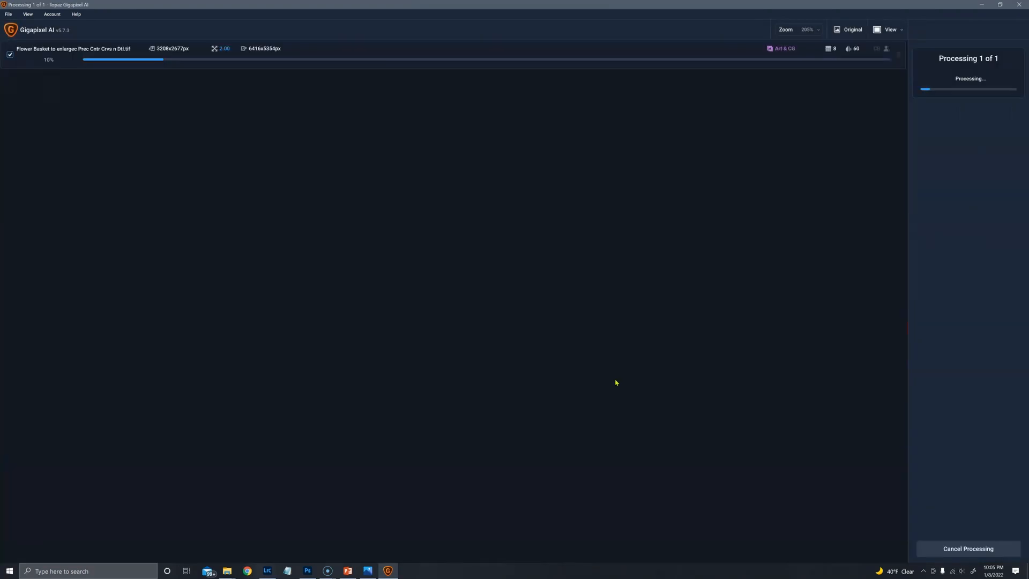